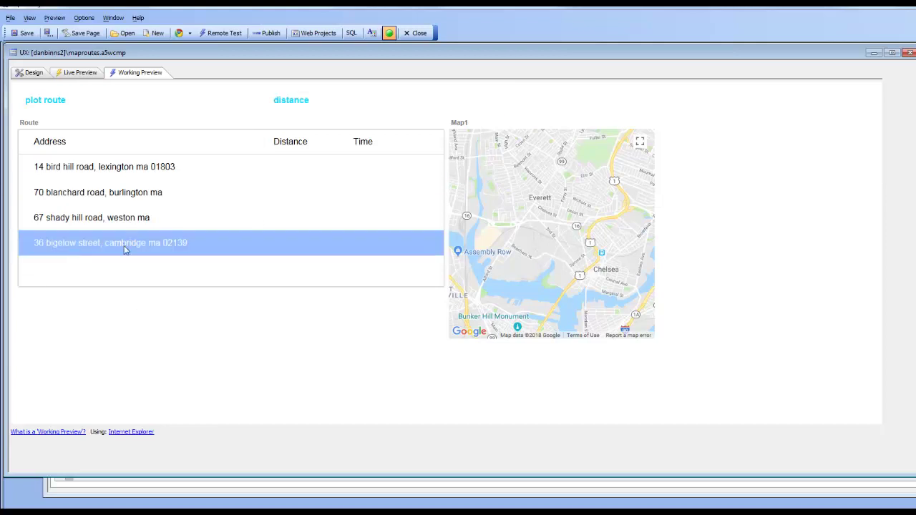
- Select each of the route rows in turn: bird hill road, bigelow street, shady hill road, blanchard road
{"action": "left_click", "coordinate": [82, 164]}
{"action": "left_click", "coordinate": [82, 247]}
{"action": "left_click", "coordinate": [81, 172]}
{"action": "left_click", "coordinate": [87, 245]}
{"action": "left_click", "coordinate": [69, 226]}
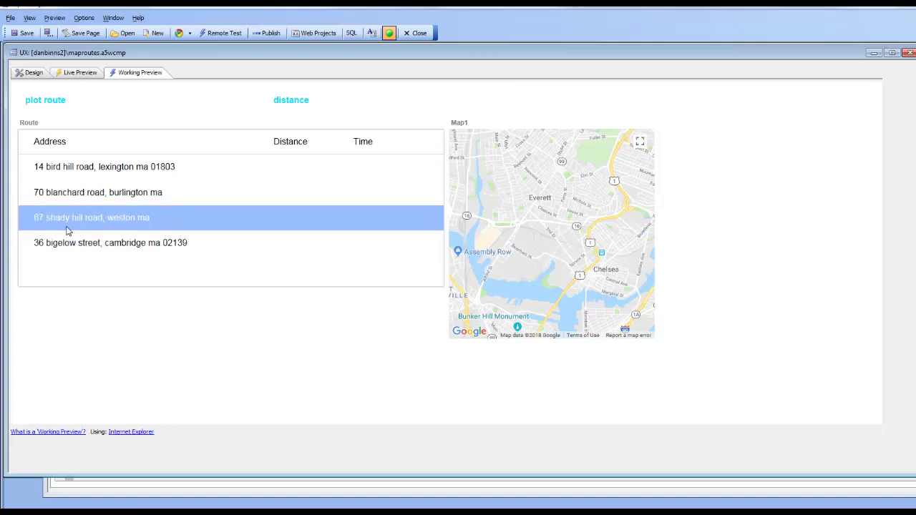
{"action": "left_click", "coordinate": [62, 186]}
{"action": "left_click", "coordinate": [66, 173]}
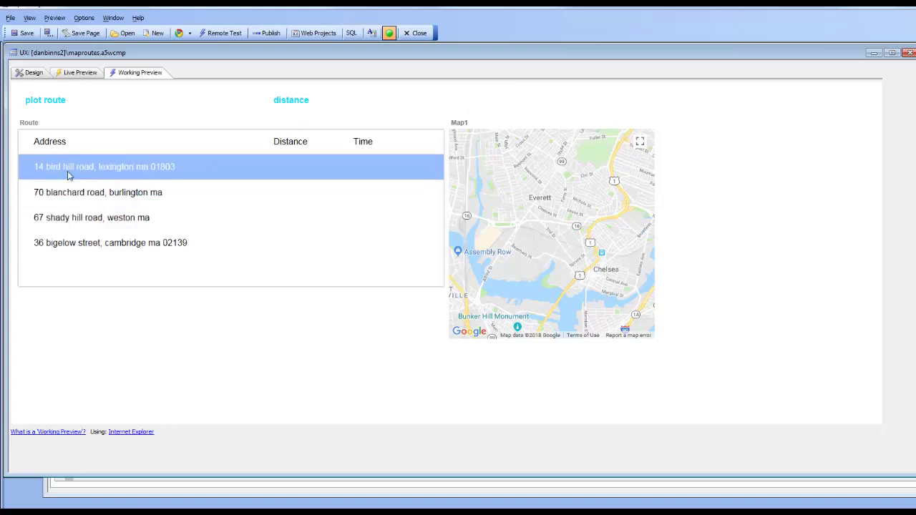
{"action": "left_click", "coordinate": [67, 190]}
{"action": "left_click", "coordinate": [78, 223]}
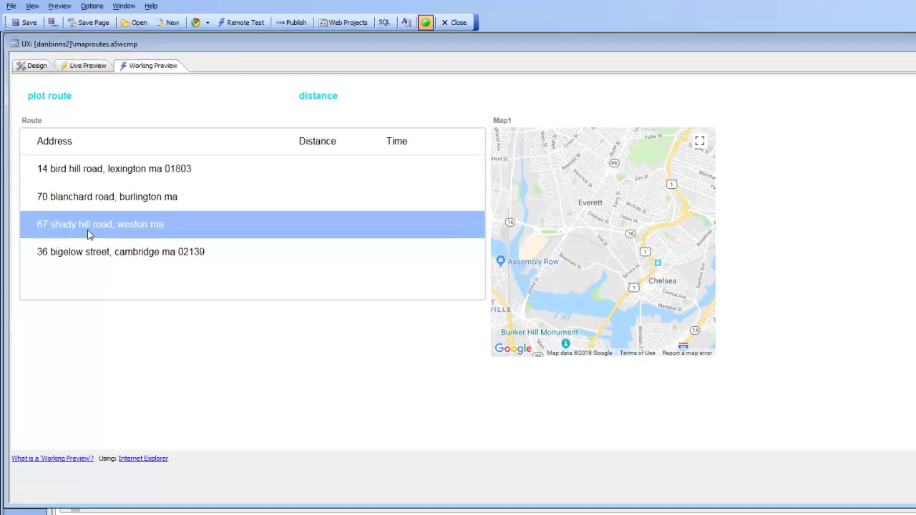
{"action": "left_click", "coordinate": [91, 245]}
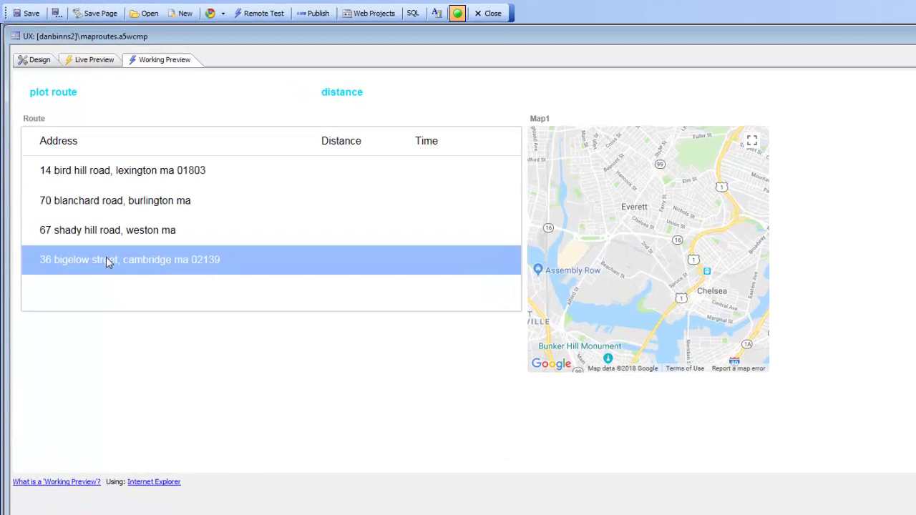
- Plot the route through all four addresses and review the turn-by-turn directions below the map
{"action": "left_click", "coordinate": [50, 101]}
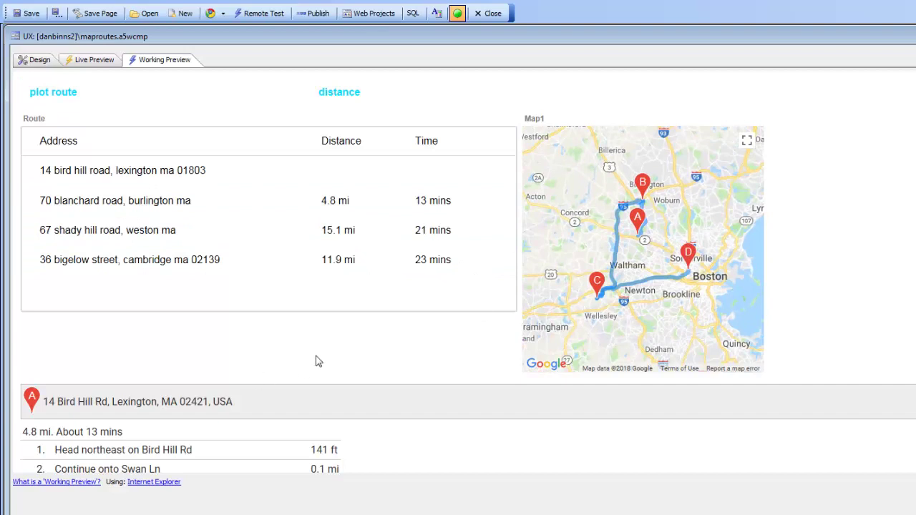
{"action": "scroll", "coordinate": [319, 362], "scroll_direction": "down", "scroll_amount": 3}
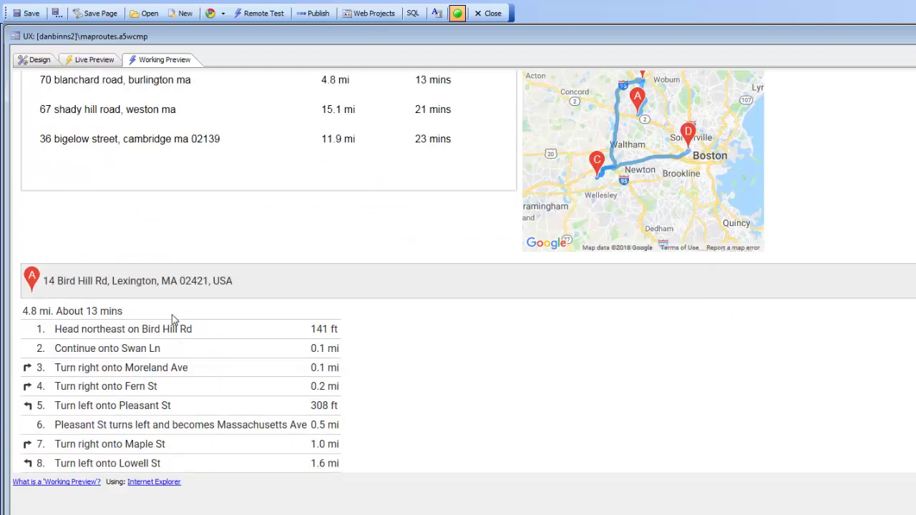
{"action": "scroll", "coordinate": [172, 320], "scroll_direction": "down", "scroll_amount": 1}
{"action": "scroll", "coordinate": [172, 320], "scroll_direction": "up", "scroll_amount": 3}
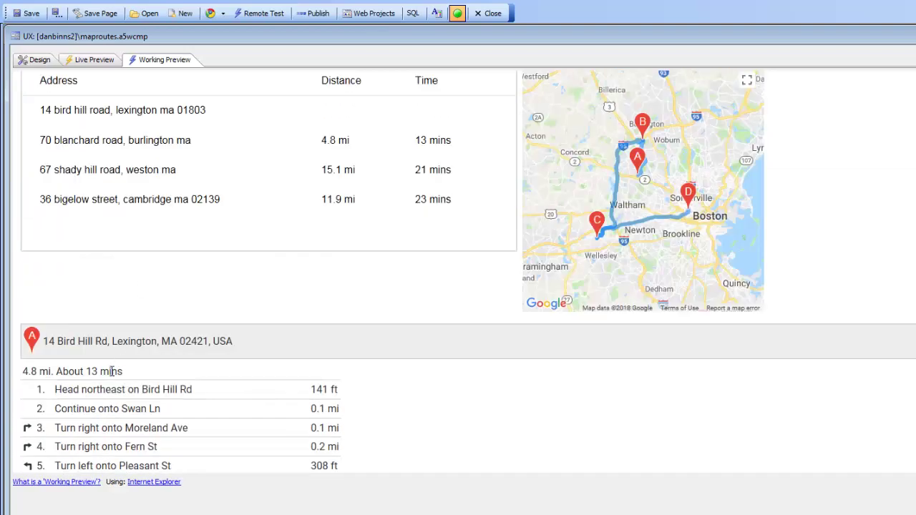
{"action": "scroll", "coordinate": [113, 369], "scroll_direction": "down", "scroll_amount": 2}
{"action": "scroll", "coordinate": [112, 368], "scroll_direction": "up", "scroll_amount": 3}
{"action": "left_click", "coordinate": [138, 178]}
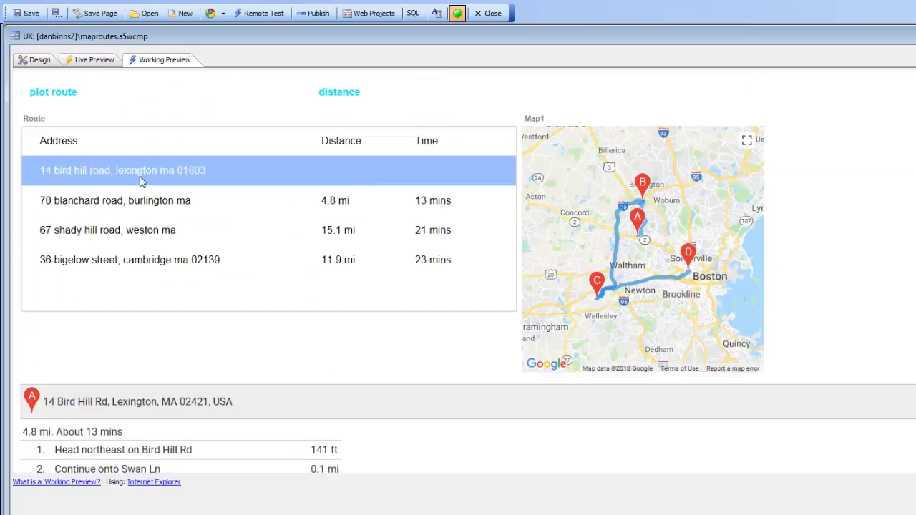
{"action": "scroll", "coordinate": [149, 348], "scroll_direction": "down", "scroll_amount": 3}
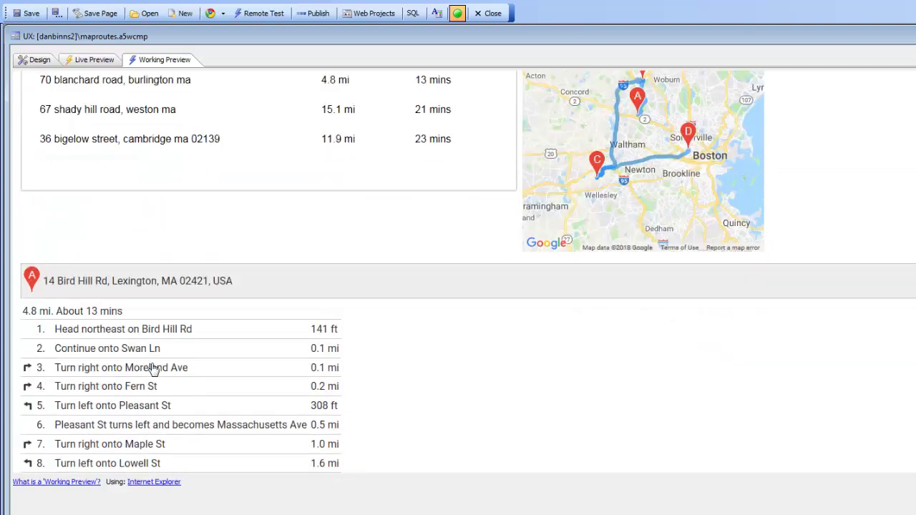
{"action": "scroll", "coordinate": [104, 190], "scroll_direction": "down", "scroll_amount": 2}
{"action": "scroll", "coordinate": [97, 234], "scroll_direction": "up", "scroll_amount": 4}
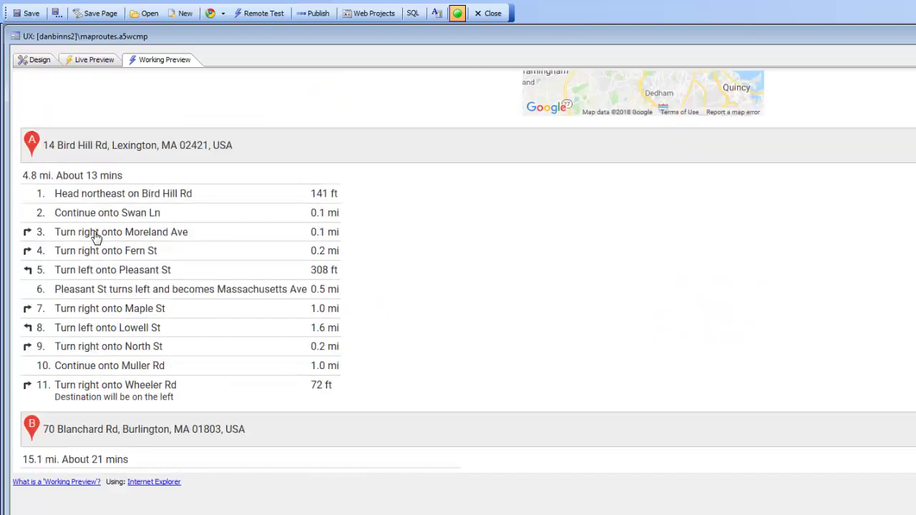
{"action": "scroll", "coordinate": [102, 251], "scroll_direction": "up", "scroll_amount": 1}
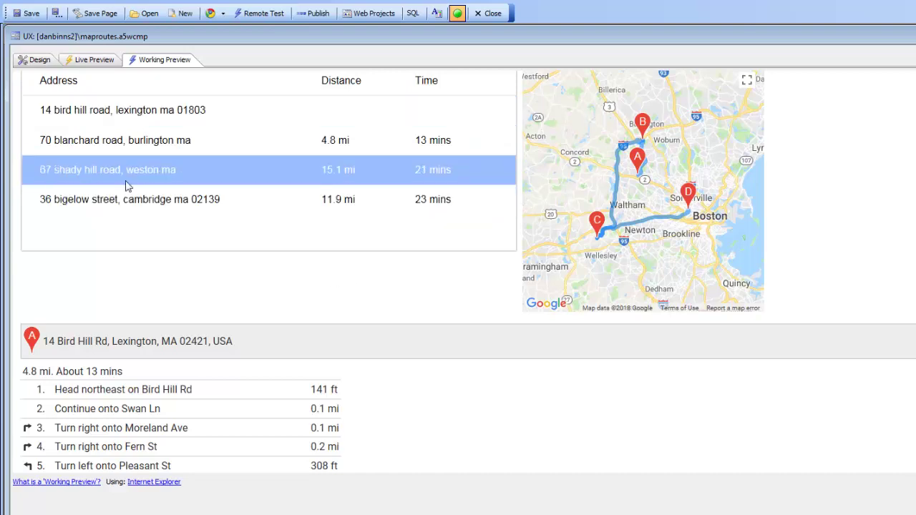
{"action": "scroll", "coordinate": [214, 279], "scroll_direction": "up", "scroll_amount": 1}
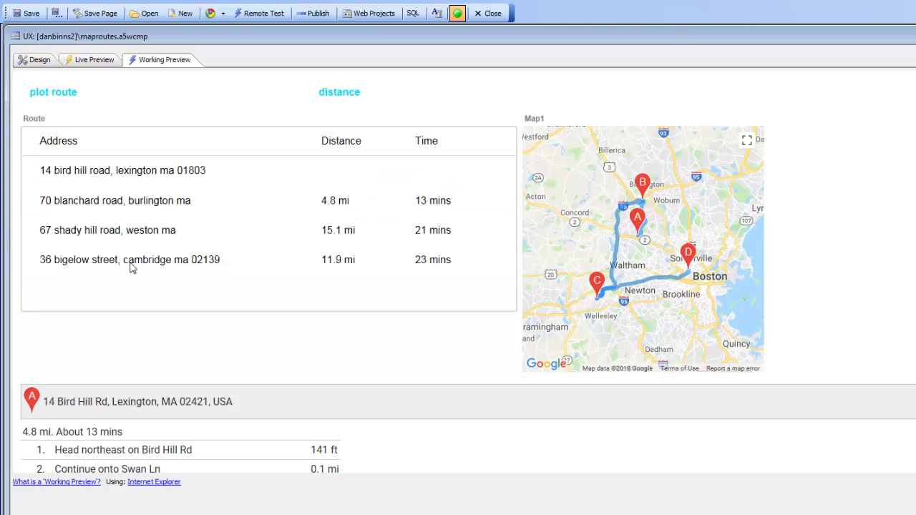
{"action": "left_click_drag", "start_coordinate": [131, 266], "coordinate": [131, 204]}
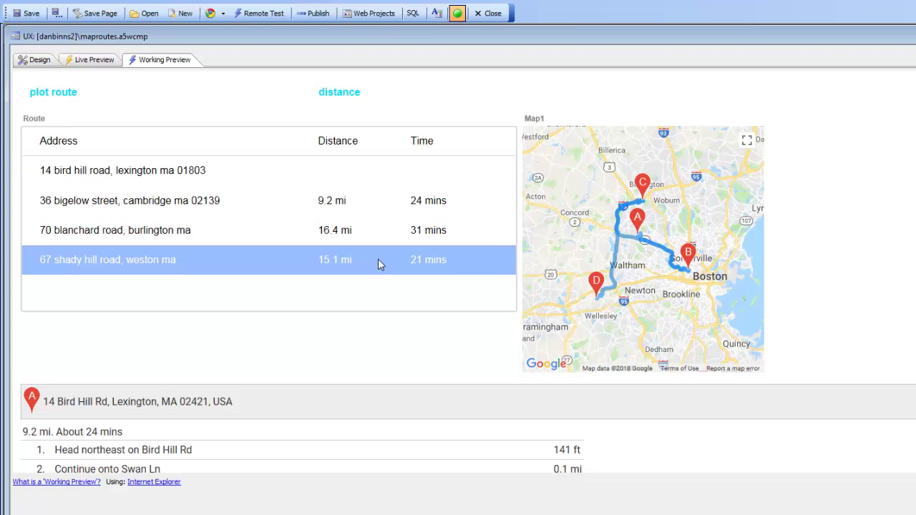
{"action": "left_click", "coordinate": [36, 61]}
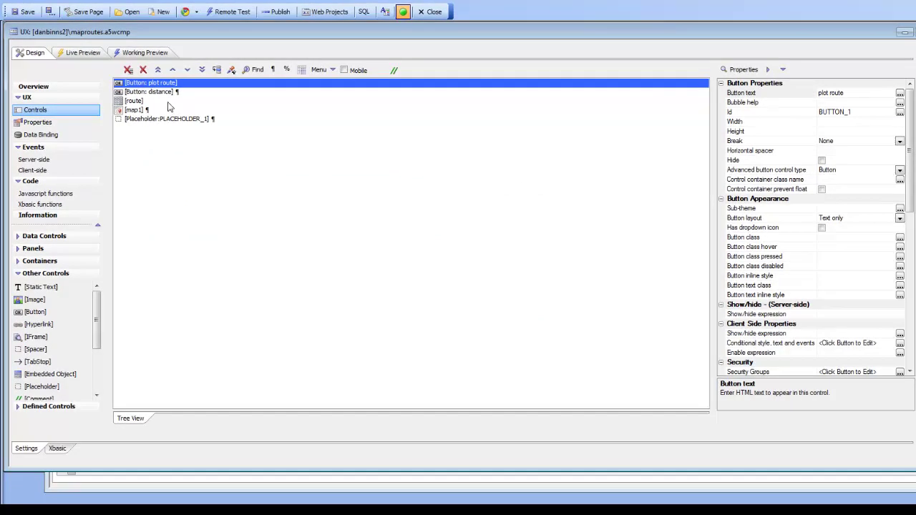
- Confirm the plot route button's driving Plot route action from getaddresses, directions in PLACEHOLDER_1, and save
{"action": "double_click", "coordinate": [166, 85]}
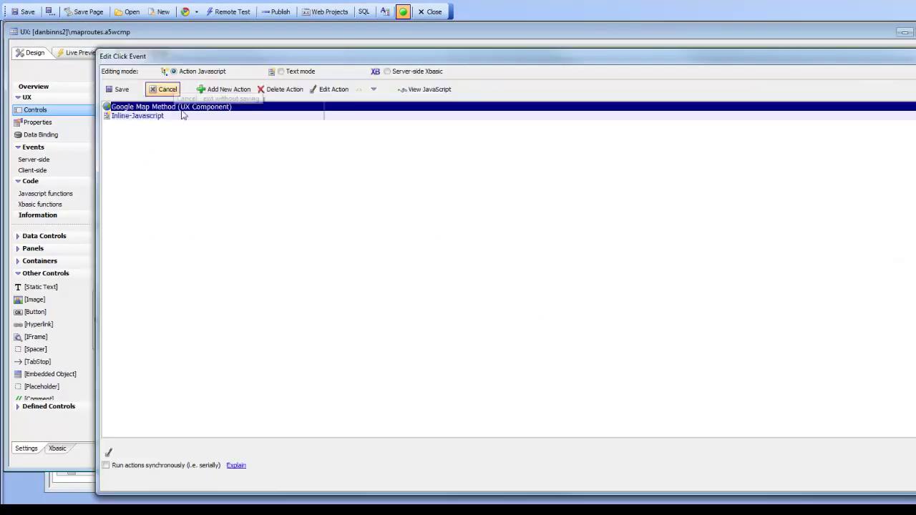
{"action": "left_click", "coordinate": [329, 90]}
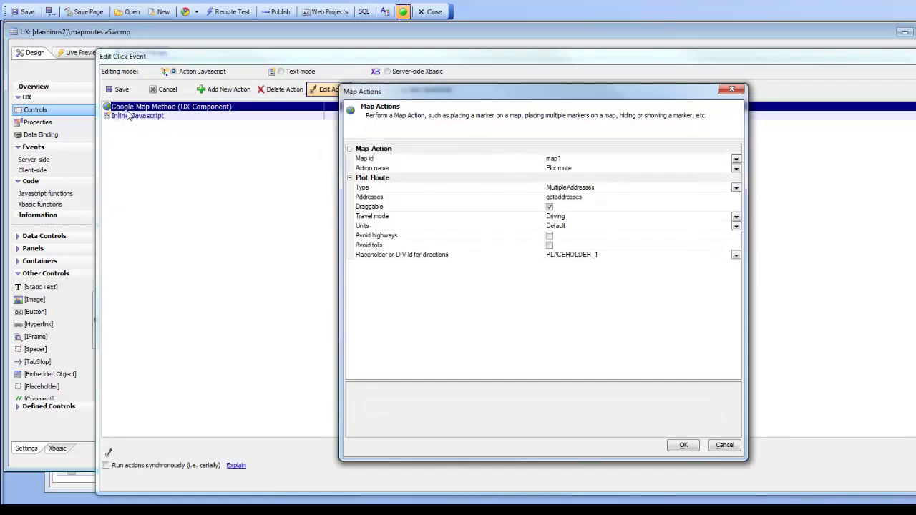
{"action": "left_click", "coordinate": [737, 169]}
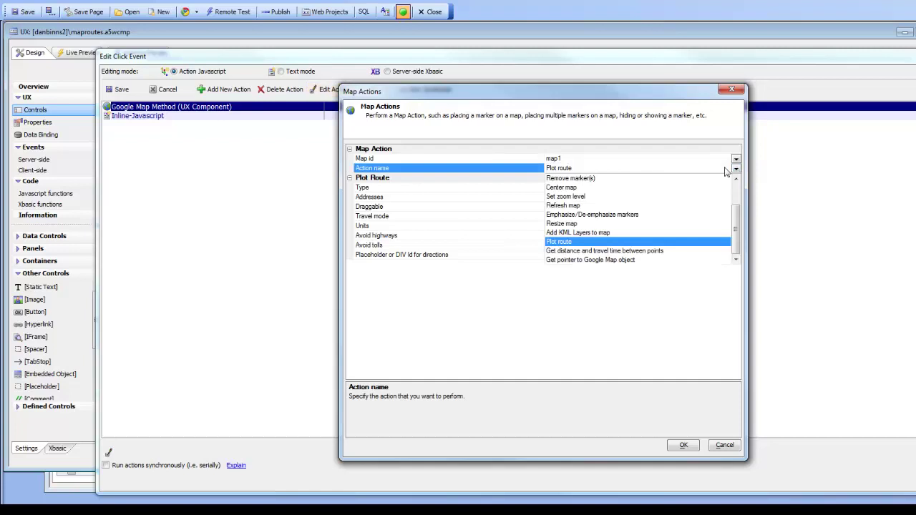
{"action": "left_click", "coordinate": [558, 242]}
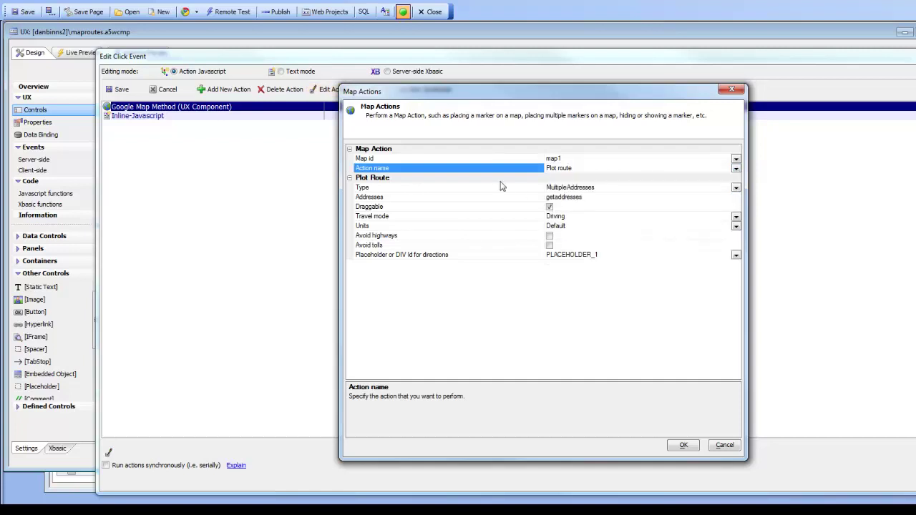
{"action": "left_click", "coordinate": [520, 190]}
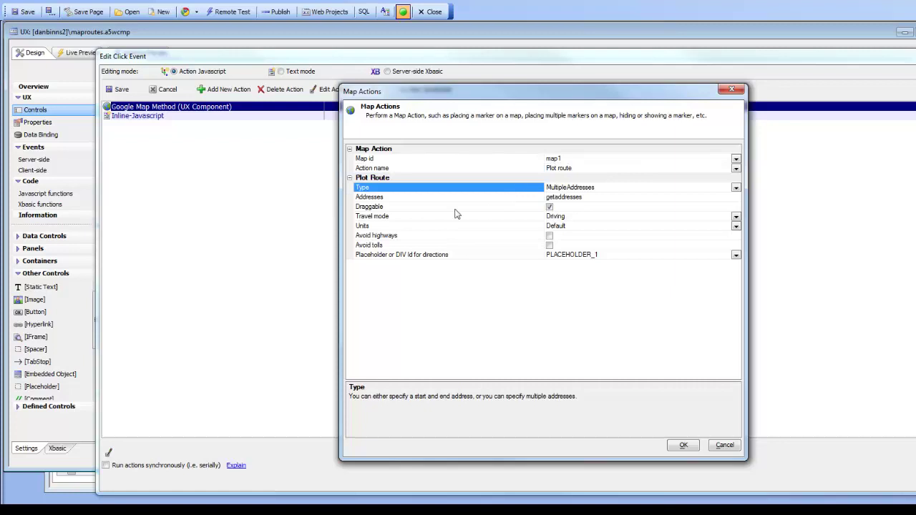
{"action": "left_click", "coordinate": [407, 200]}
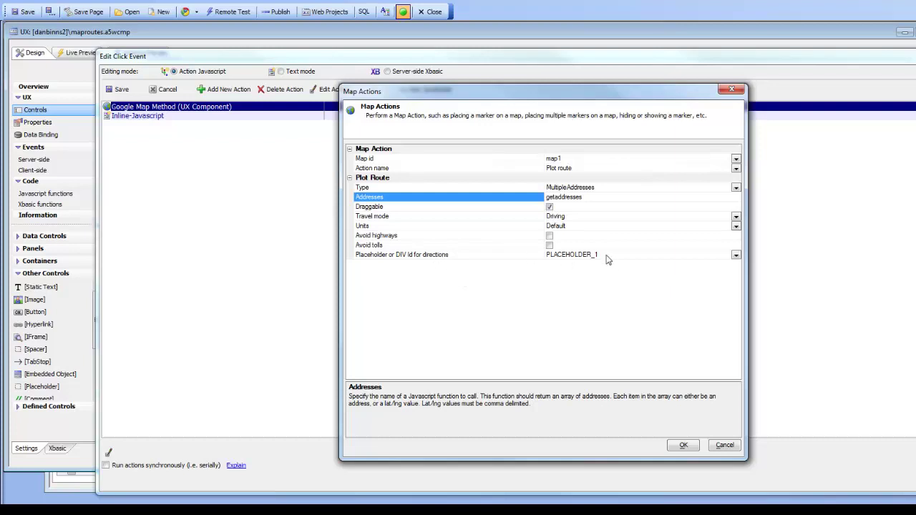
{"action": "left_click", "coordinate": [682, 445]}
{"action": "left_click", "coordinate": [119, 89]}
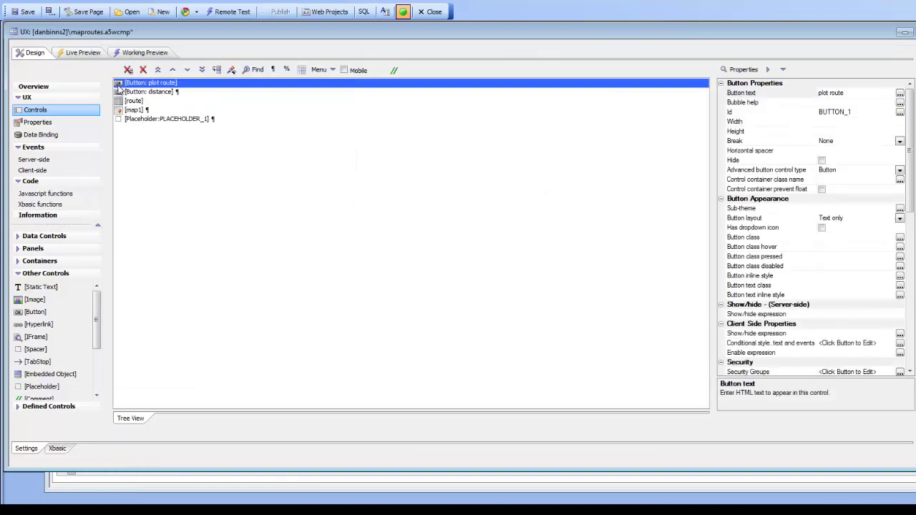
- Inspect the getaddresses JavaScript that reads the route list and collects each row's address, then return to Controls
{"action": "left_click", "coordinate": [43, 193]}
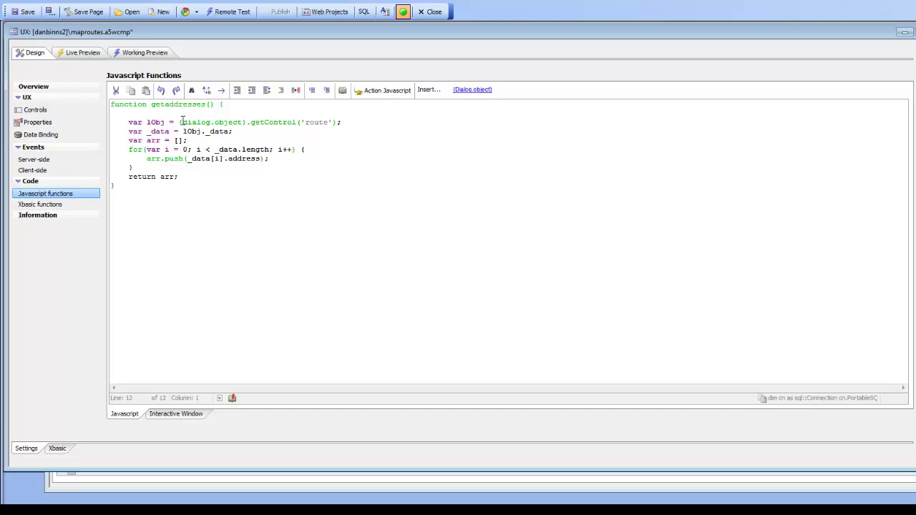
{"action": "left_click_drag", "start_coordinate": [180, 122], "coordinate": [338, 120]}
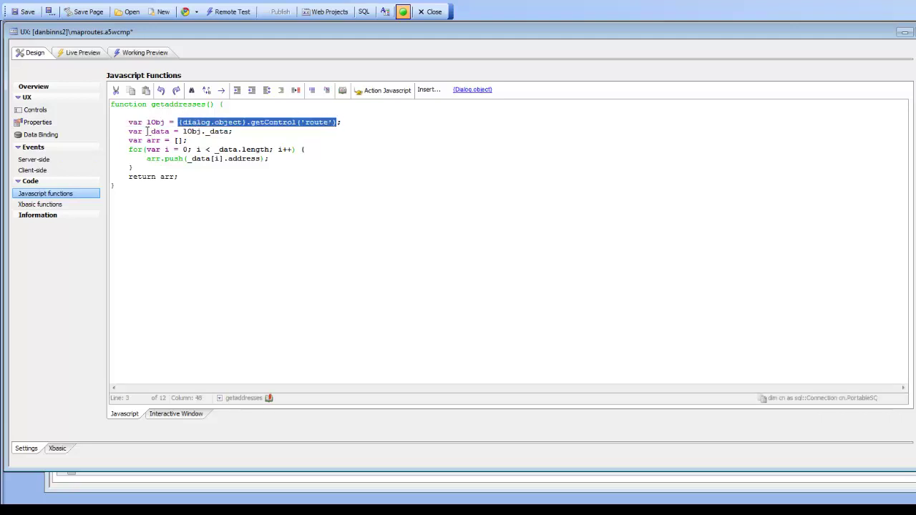
{"action": "left_click_drag", "start_coordinate": [147, 131], "coordinate": [230, 132]}
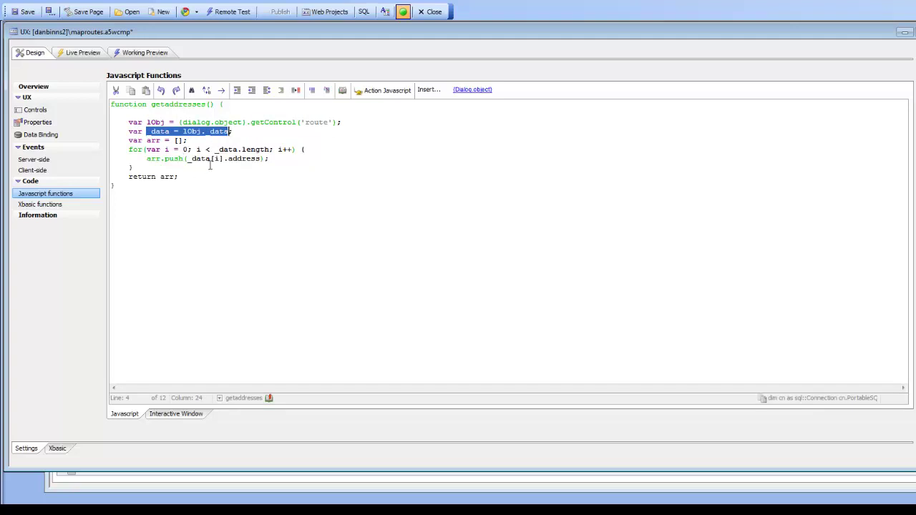
{"action": "left_click_drag", "start_coordinate": [191, 158], "coordinate": [261, 158]}
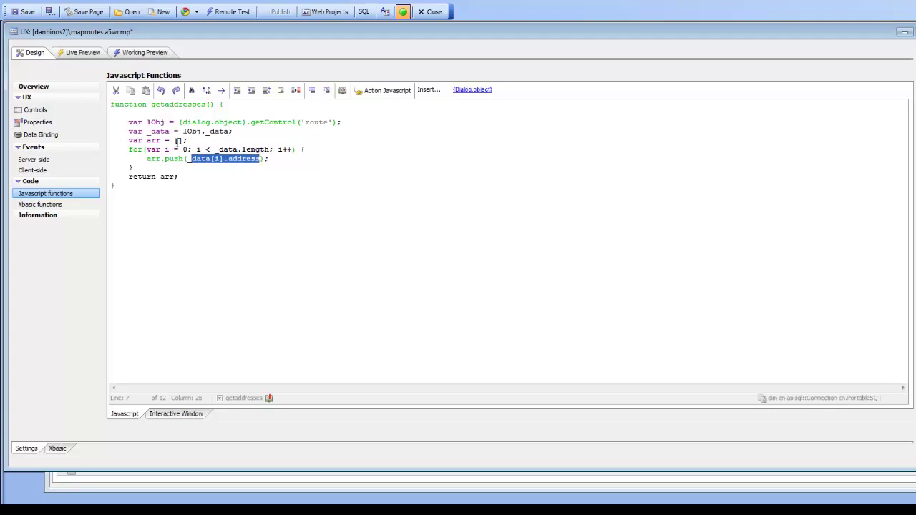
{"action": "left_click", "coordinate": [37, 111]}
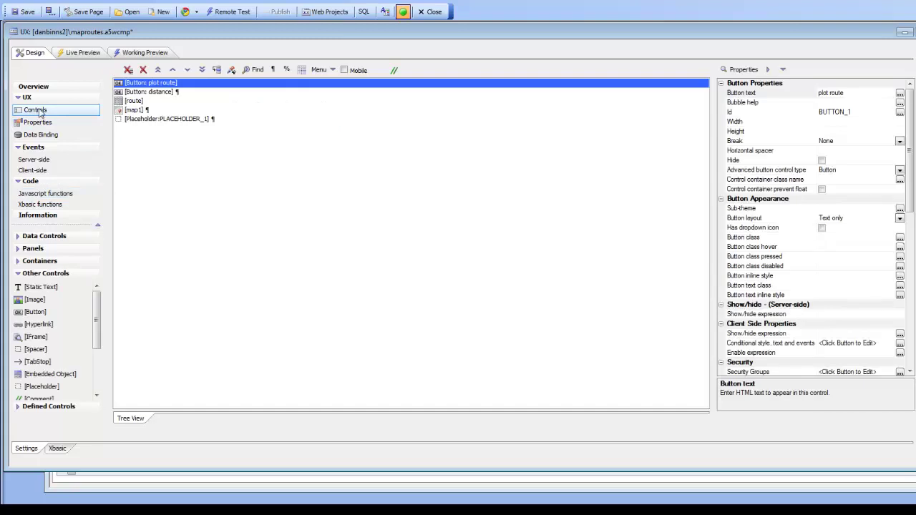
- Review the route list's static address data and close the list settings
{"action": "left_click", "coordinate": [138, 102]}
{"action": "double_click", "coordinate": [139, 105]}
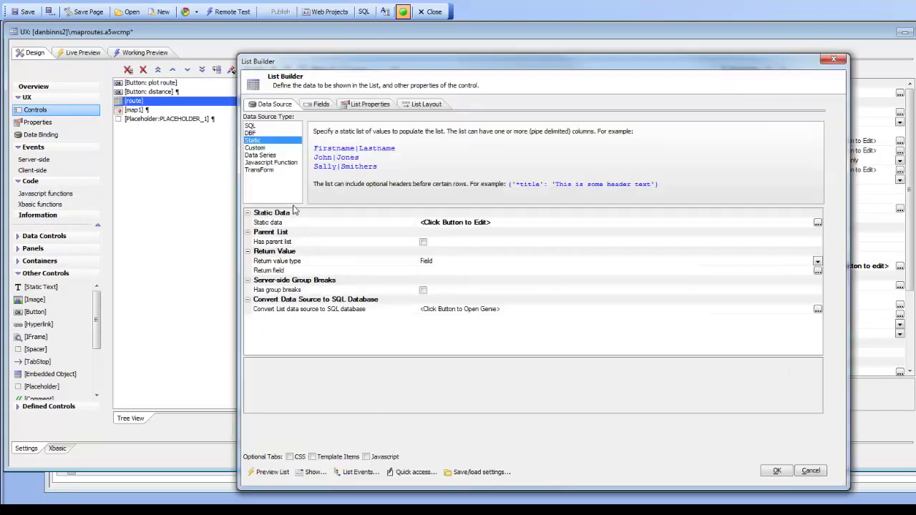
{"action": "double_click", "coordinate": [297, 224]}
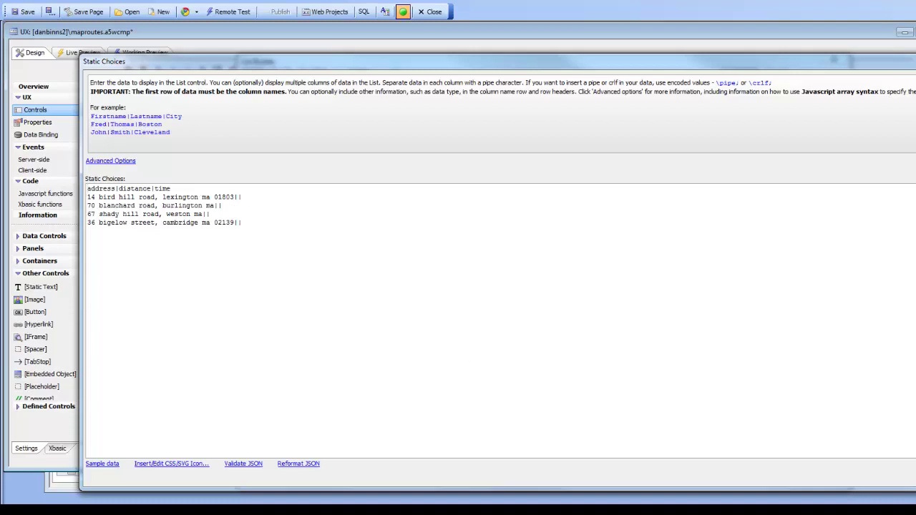
{"action": "left_click", "coordinate": [915, 474]}
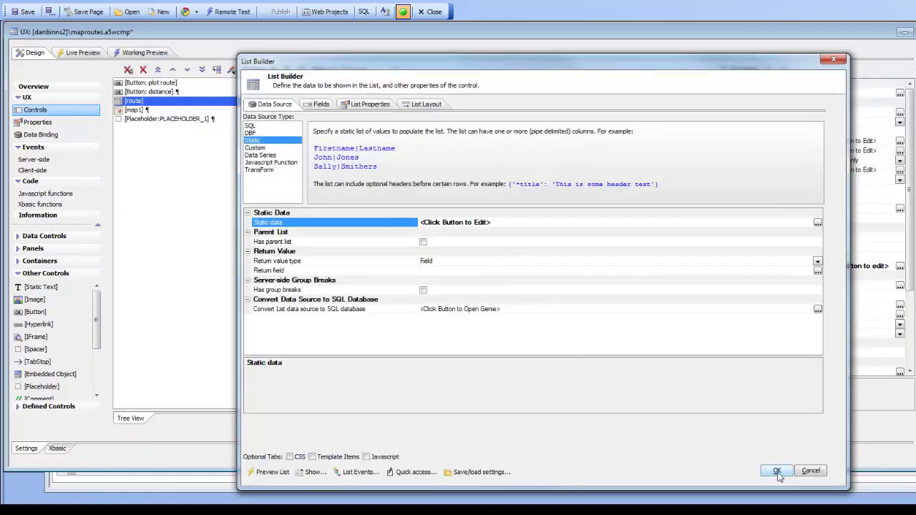
{"action": "left_click", "coordinate": [765, 470]}
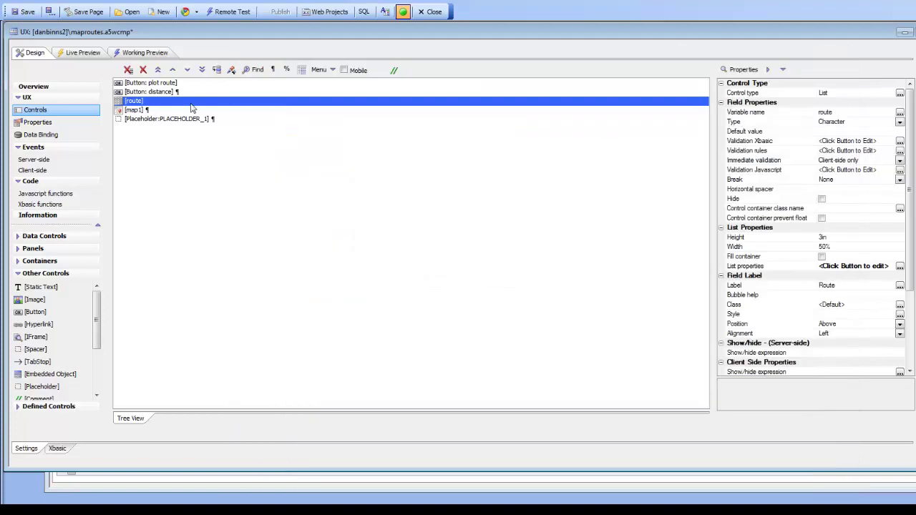
- Open the plot route button's Google Map Method action settings
{"action": "left_click", "coordinate": [169, 83]}
{"action": "double_click", "coordinate": [169, 83]}
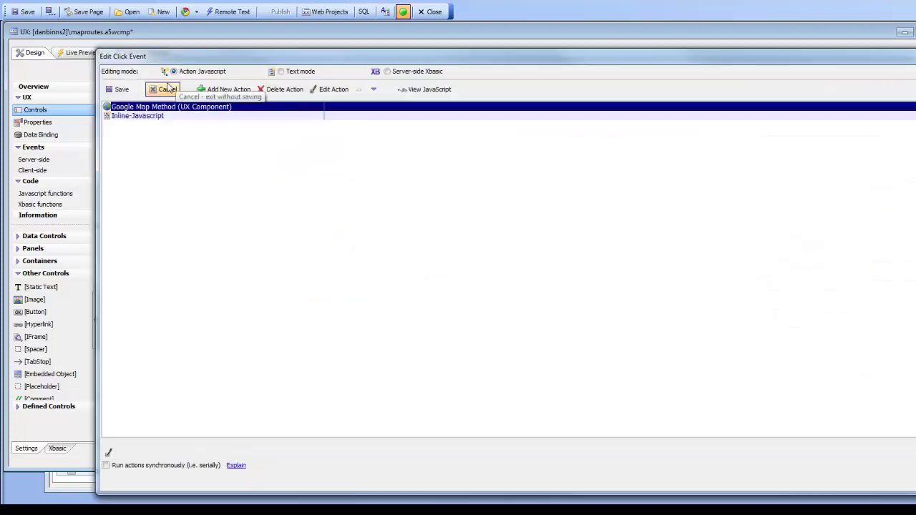
{"action": "double_click", "coordinate": [175, 107]}
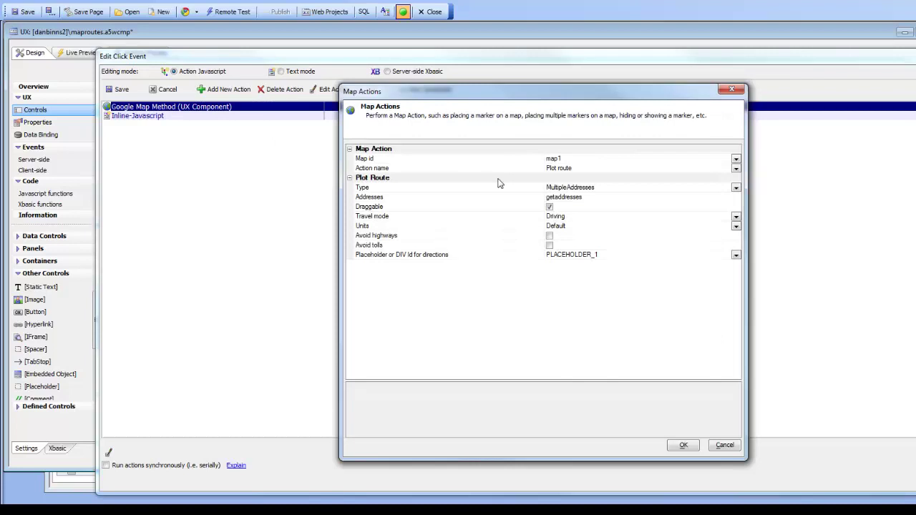
- Close the plot route action and open the distance button's Google Map Method action
{"action": "left_click", "coordinate": [684, 446]}
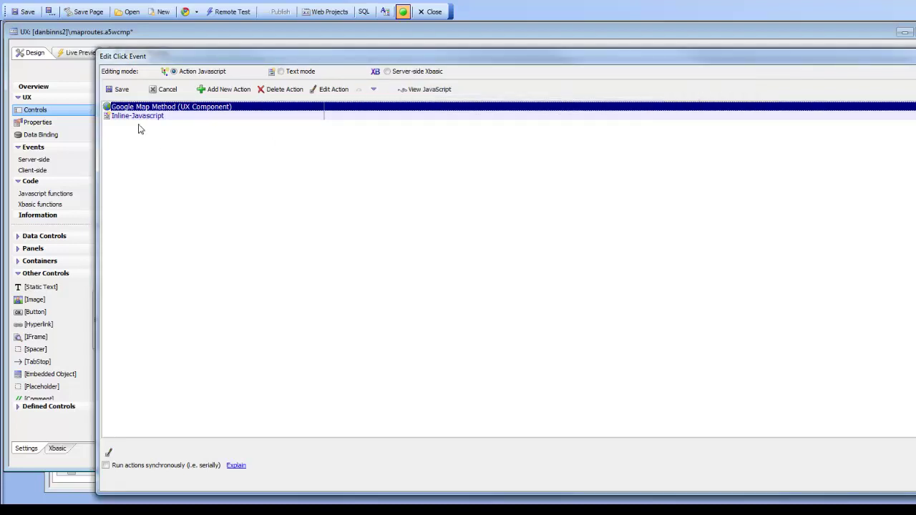
{"action": "left_click", "coordinate": [119, 89]}
{"action": "left_click", "coordinate": [165, 93]}
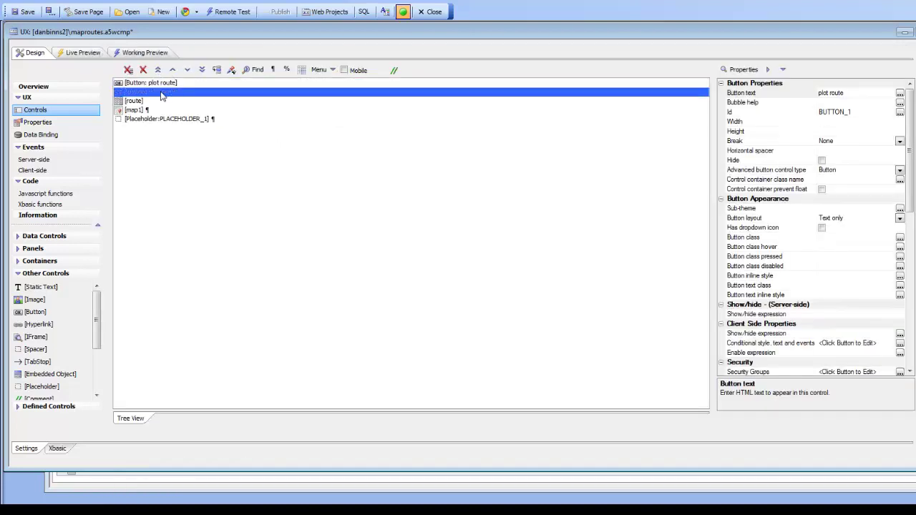
{"action": "double_click", "coordinate": [181, 96]}
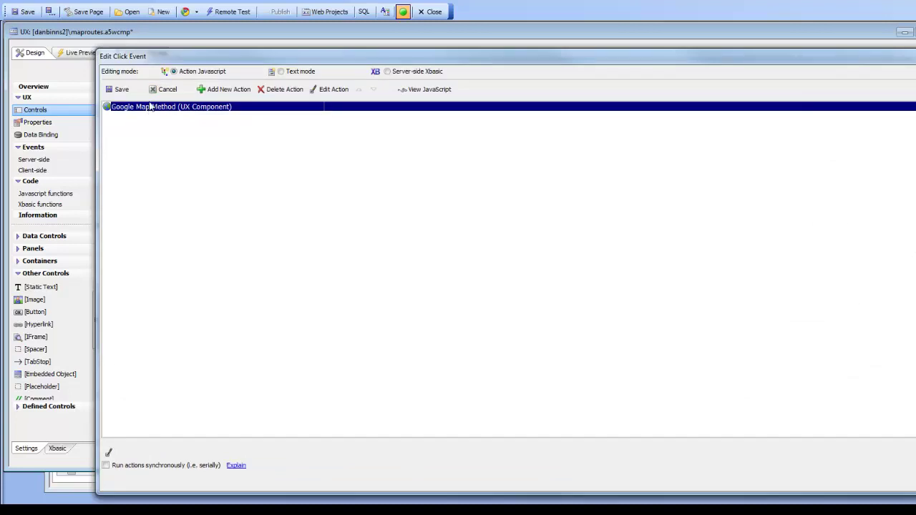
{"action": "left_click", "coordinate": [334, 89]}
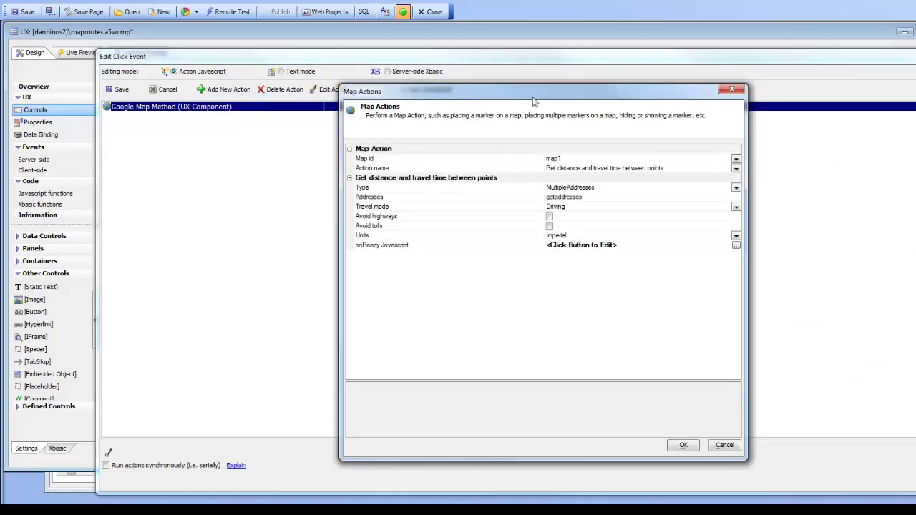
- Keep Get distance and travel time between points, MultipleAddresses type, and getaddresses as Addresses
{"action": "left_click_drag", "start_coordinate": [532, 98], "coordinate": [378, 96]}
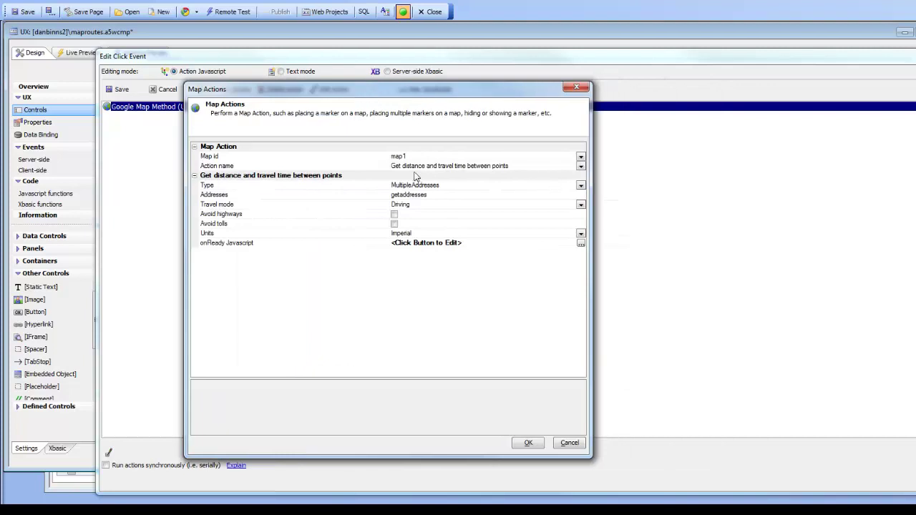
{"action": "left_click", "coordinate": [580, 167]}
{"action": "left_click", "coordinate": [580, 167]}
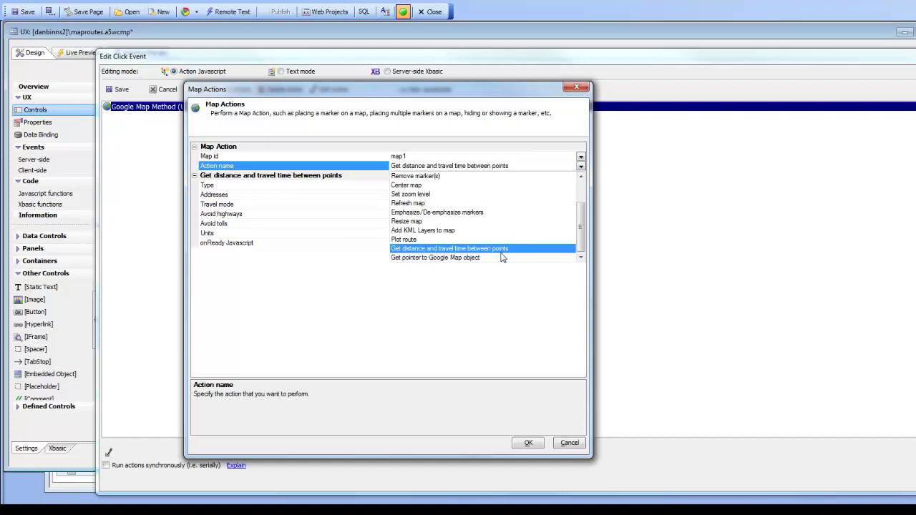
{"action": "left_click", "coordinate": [401, 249]}
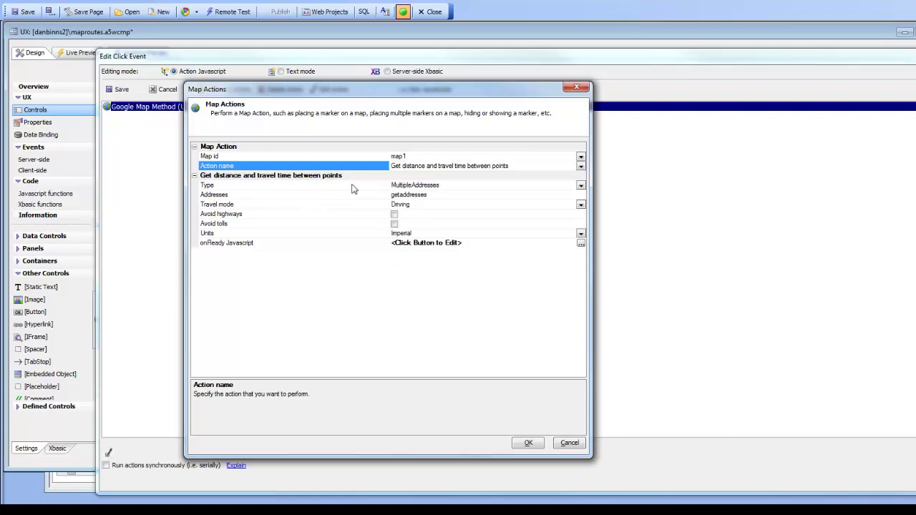
{"action": "left_click", "coordinate": [581, 187]}
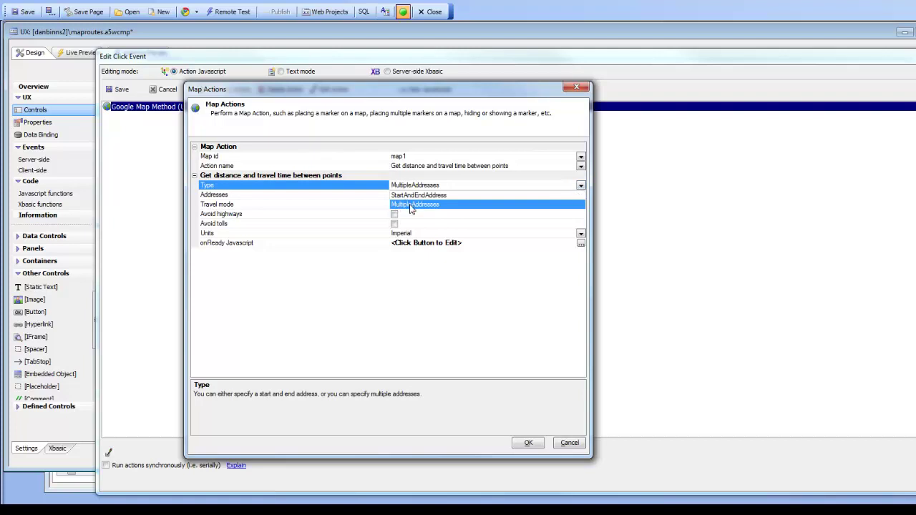
{"action": "left_click", "coordinate": [412, 205]}
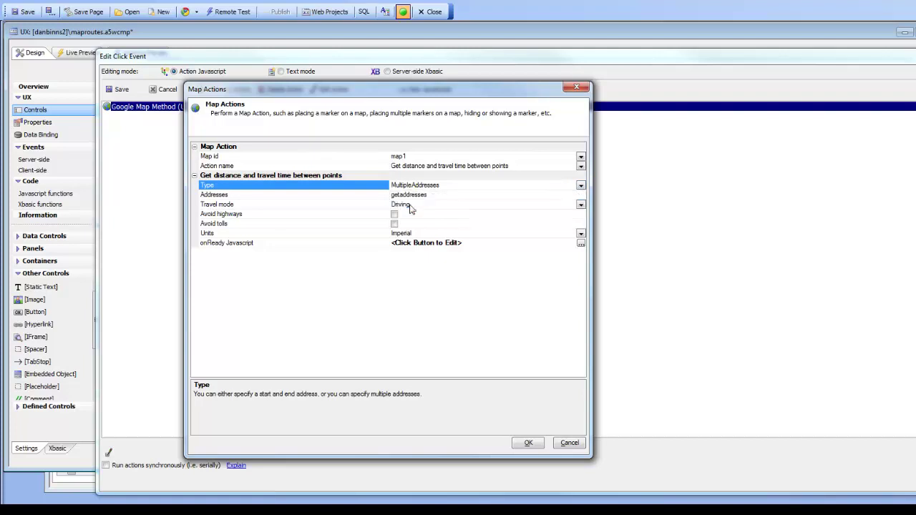
{"action": "left_click", "coordinate": [363, 197]}
{"action": "left_click", "coordinate": [440, 196]}
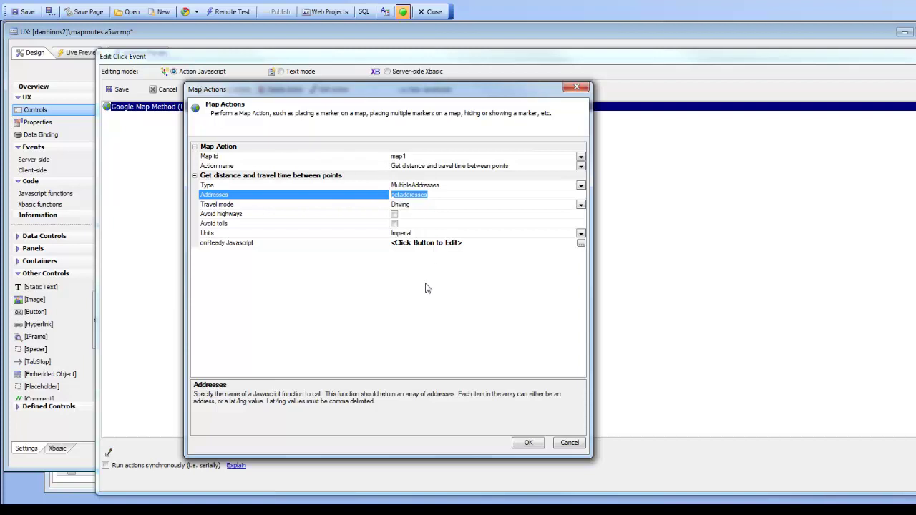
- Review the onDataReady code writing each leg's distance and time into route rows at i+1, then confirm
{"action": "double_click", "coordinate": [300, 245]}
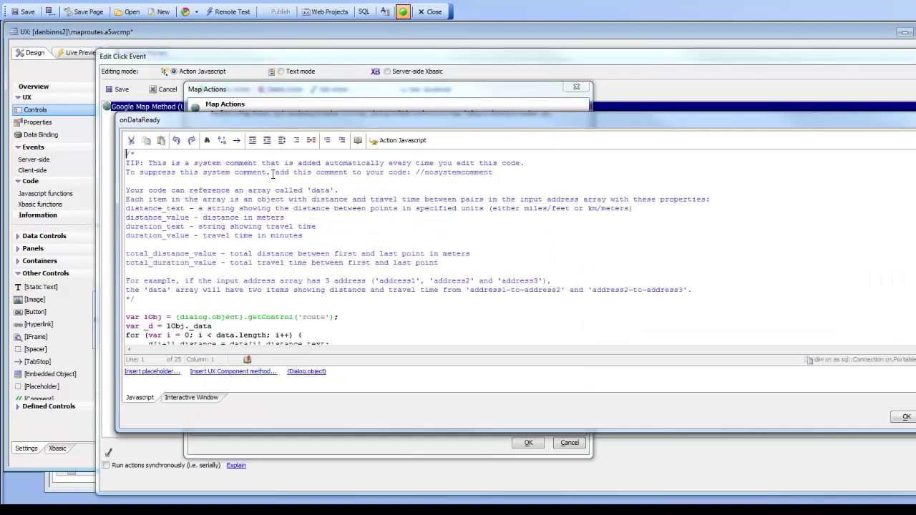
{"action": "left_click_drag", "start_coordinate": [311, 190], "coordinate": [331, 189]}
{"action": "left_click_drag", "start_coordinate": [309, 116], "coordinate": [422, 125]}
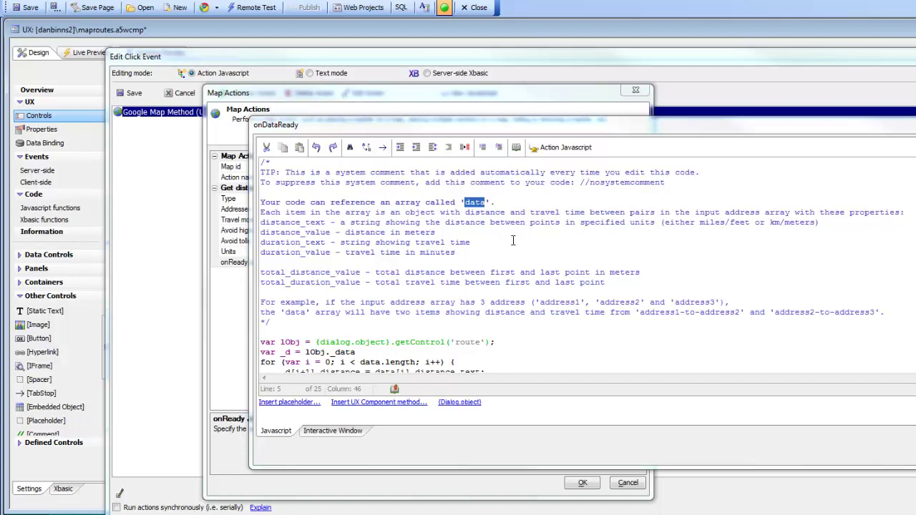
{"action": "left_click", "coordinate": [461, 293]}
{"action": "scroll", "coordinate": [462, 292], "scroll_direction": "down", "scroll_amount": 3}
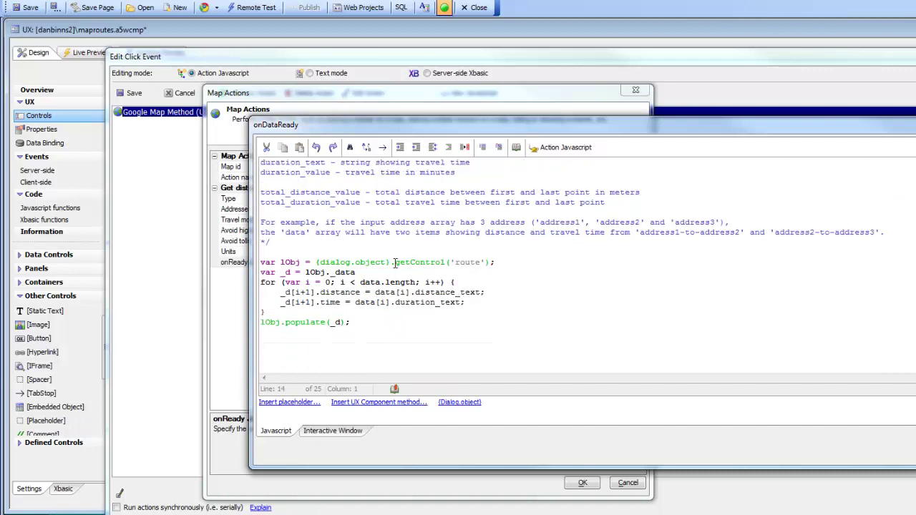
{"action": "left_click_drag", "start_coordinate": [394, 263], "coordinate": [458, 262]}
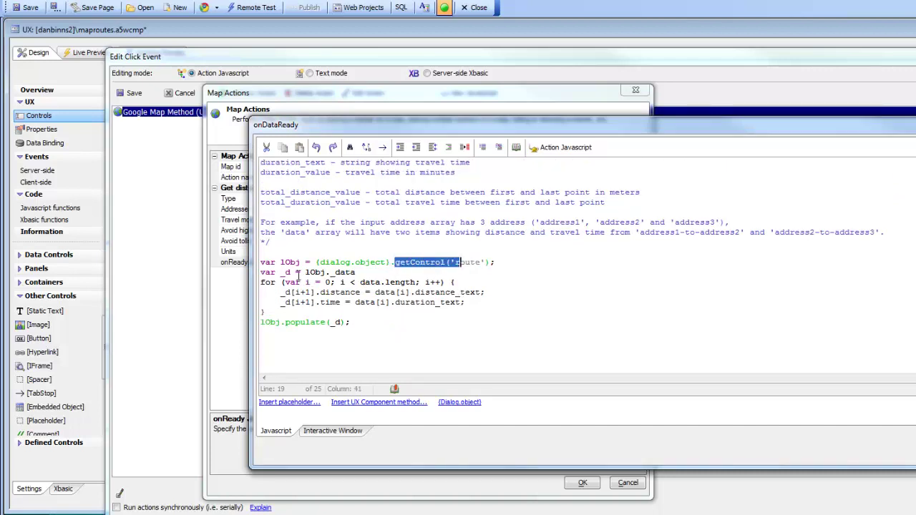
{"action": "left_click_drag", "start_coordinate": [280, 272], "coordinate": [291, 272]}
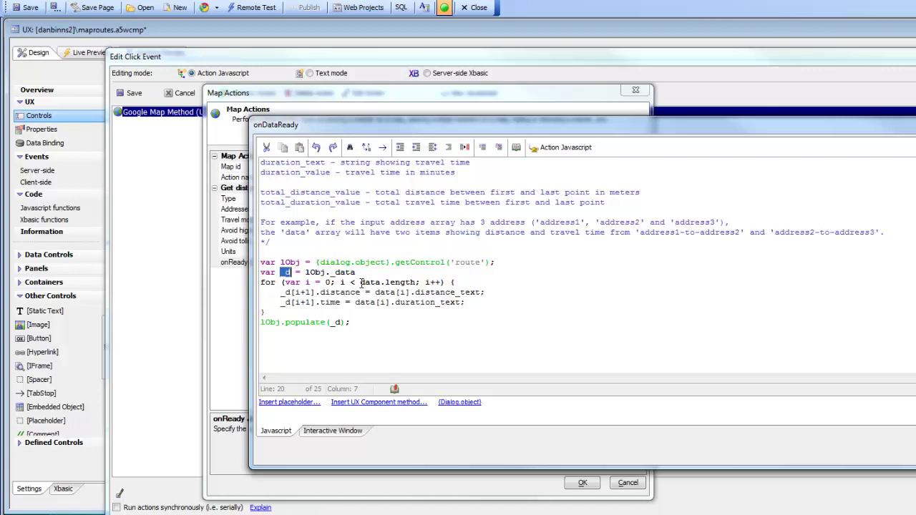
{"action": "left_click_drag", "start_coordinate": [360, 283], "coordinate": [380, 283]}
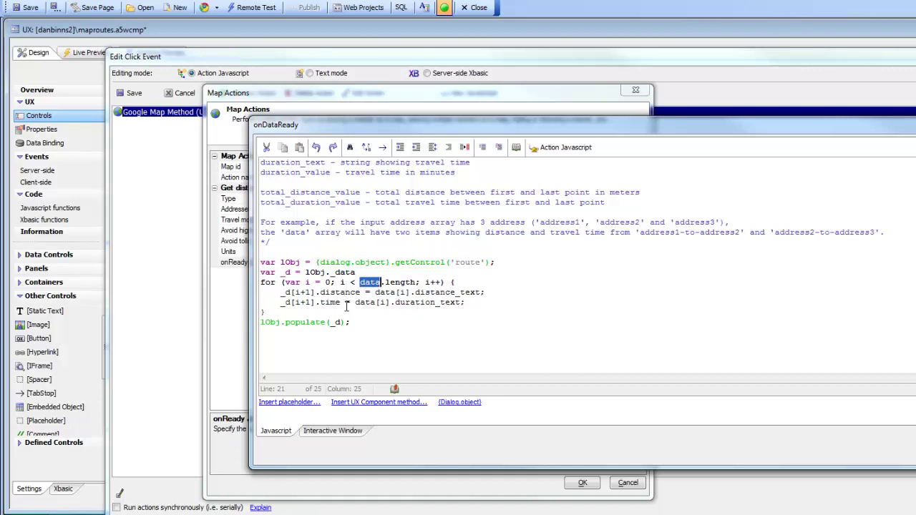
{"action": "left_click_drag", "start_coordinate": [293, 292], "coordinate": [313, 292]}
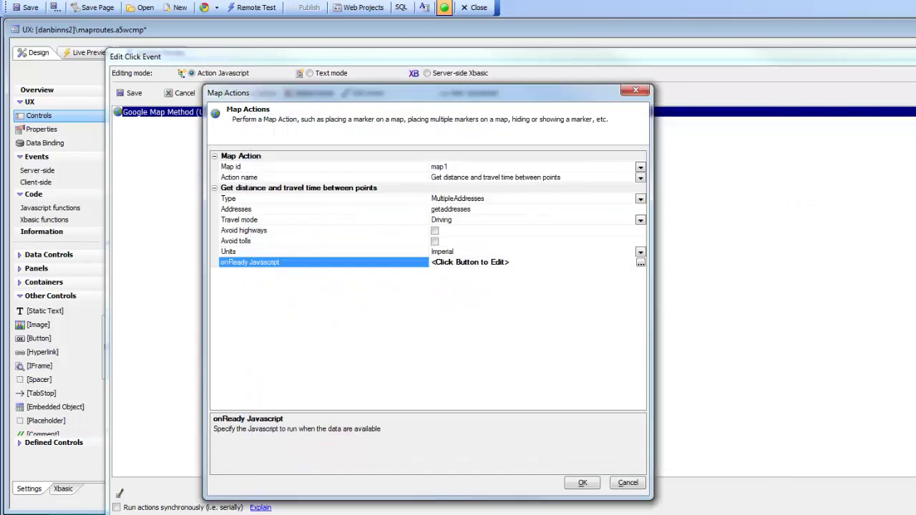
{"action": "left_click", "coordinate": [583, 482]}
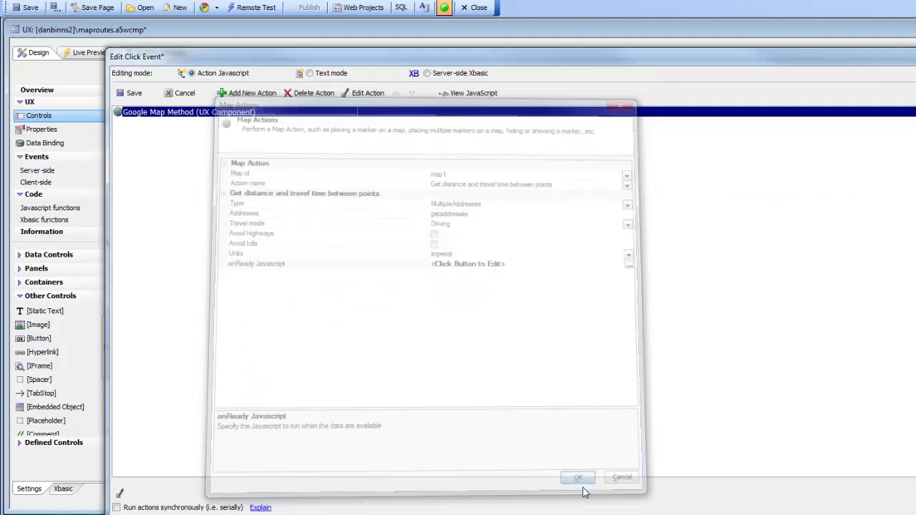
- Save the click event, then set the route list's Drag reorder onMoveEnd code to rerun both buttons
{"action": "left_click", "coordinate": [133, 97]}
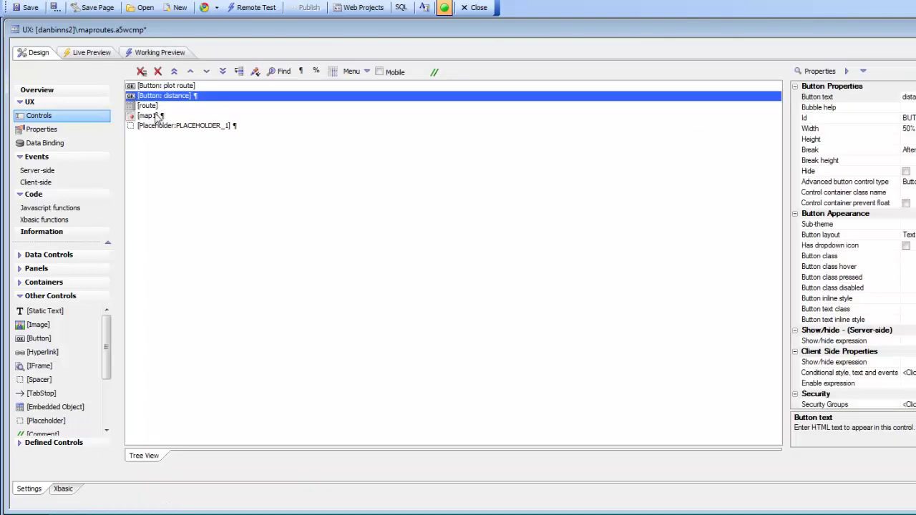
{"action": "double_click", "coordinate": [151, 107]}
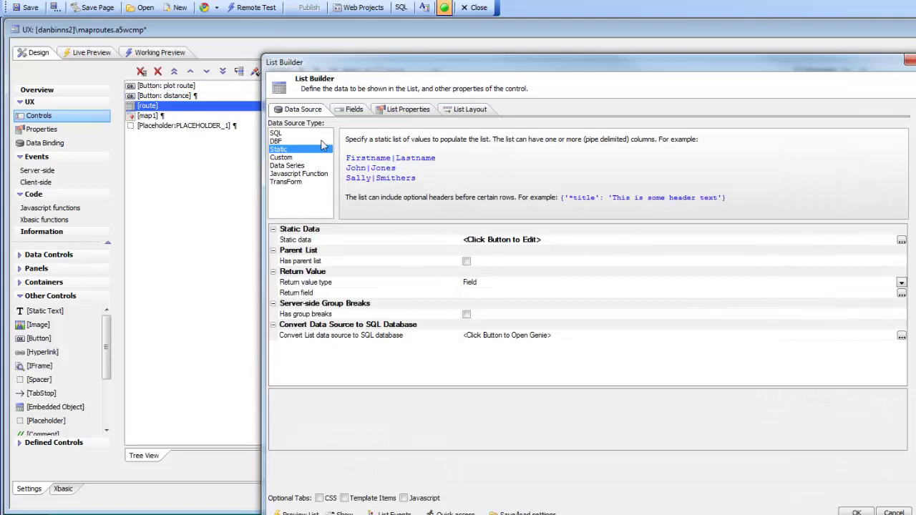
{"action": "left_click", "coordinate": [390, 112]}
{"action": "left_click", "coordinate": [464, 387]}
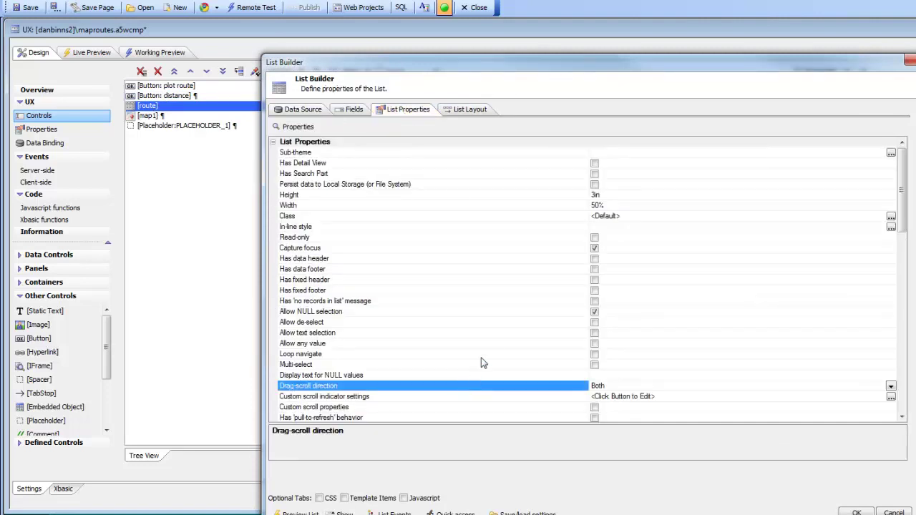
{"action": "scroll", "coordinate": [481, 361], "scroll_direction": "down", "scroll_amount": 5}
{"action": "left_click", "coordinate": [306, 293]}
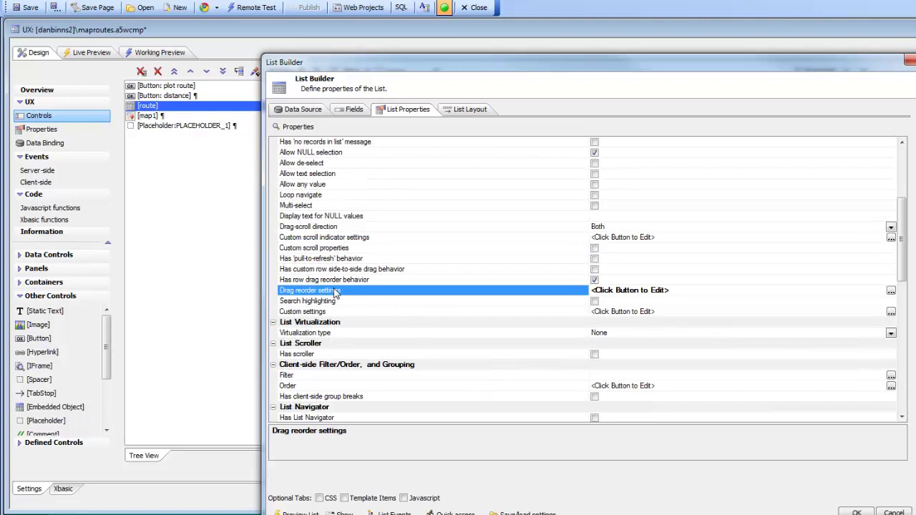
{"action": "double_click", "coordinate": [335, 292]}
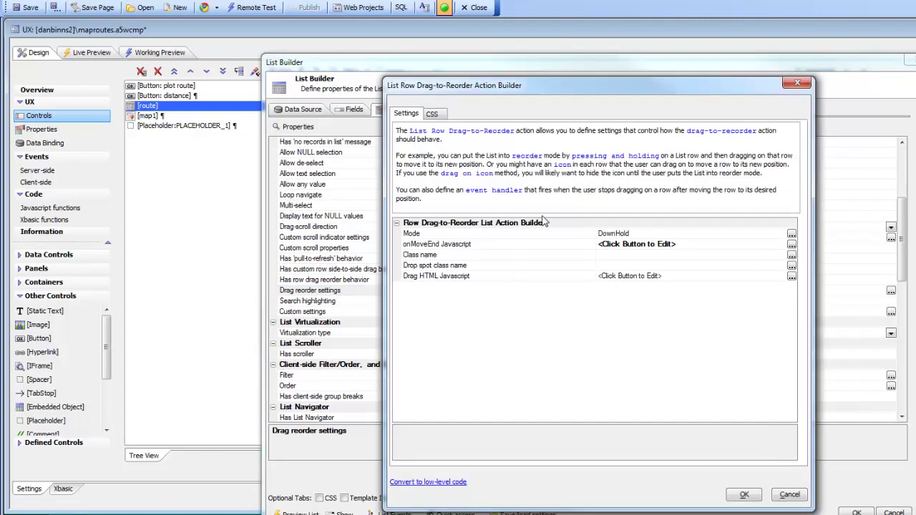
{"action": "double_click", "coordinate": [510, 245]}
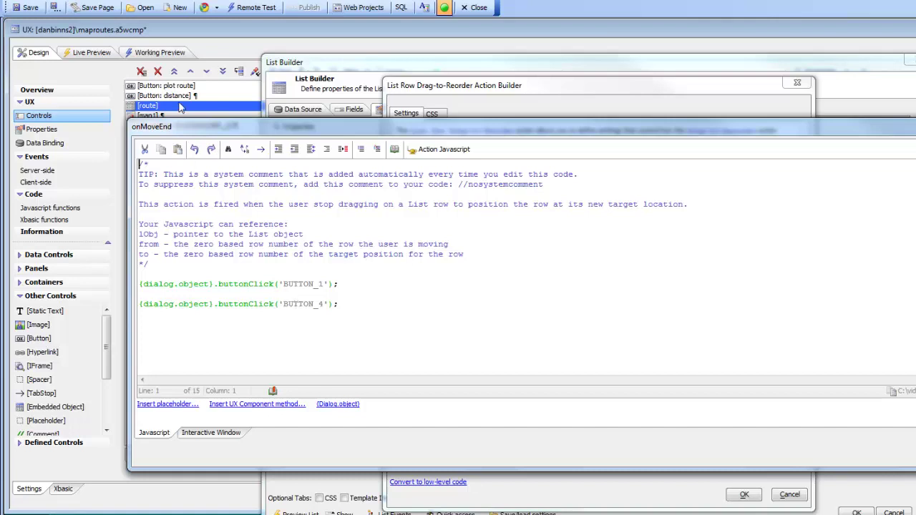
{"action": "left_click", "coordinate": [915, 455]}
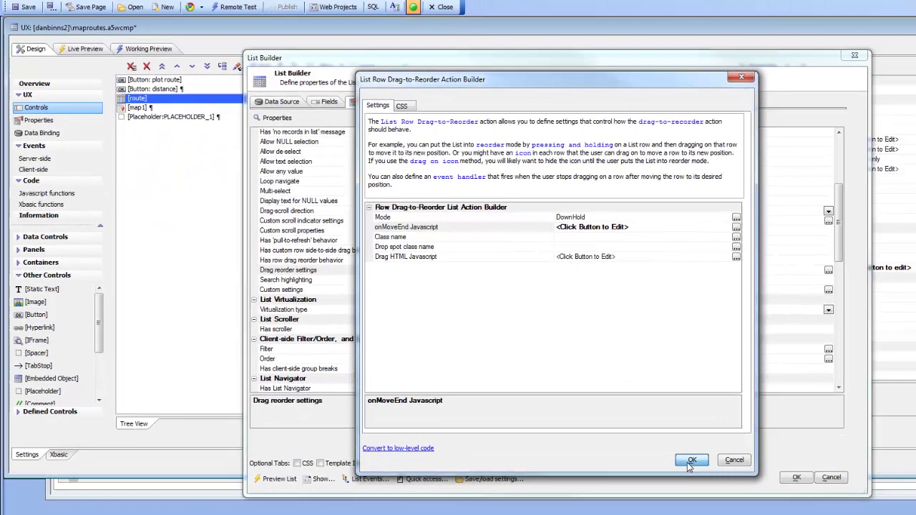
{"action": "left_click", "coordinate": [744, 494]}
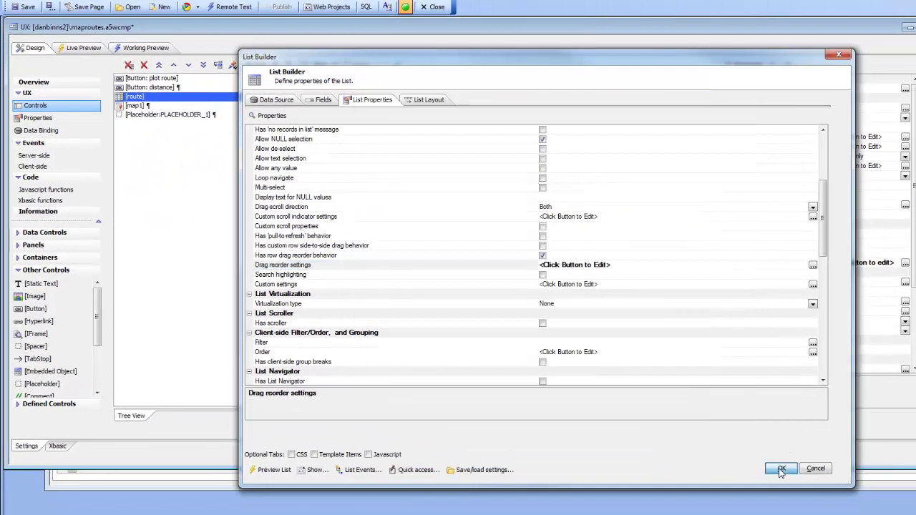
{"action": "left_click", "coordinate": [780, 468]}
{"action": "left_click", "coordinate": [136, 48]}
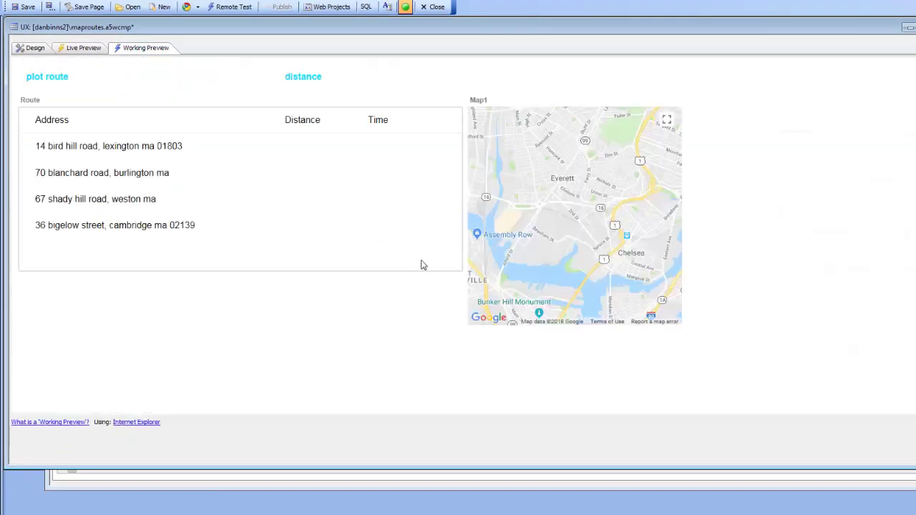
{"action": "left_click", "coordinate": [106, 222]}
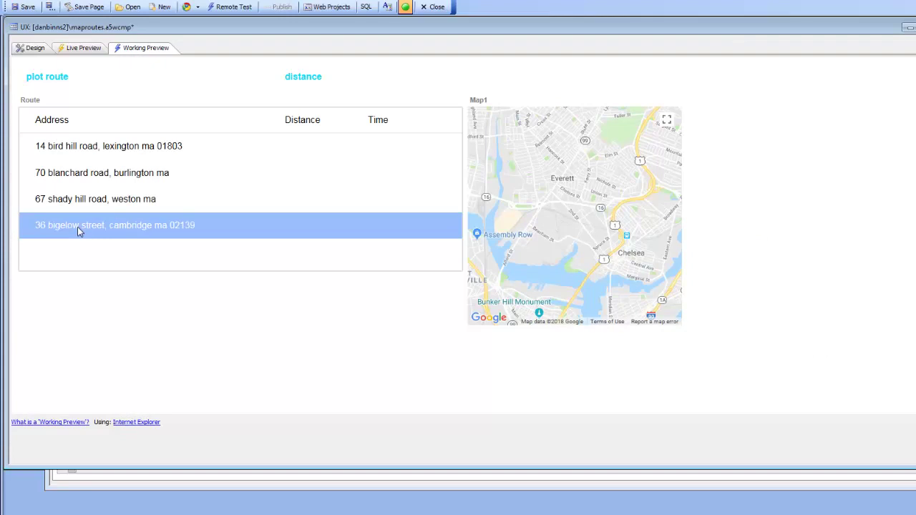
{"action": "left_click_drag", "start_coordinate": [77, 227], "coordinate": [80, 175]}
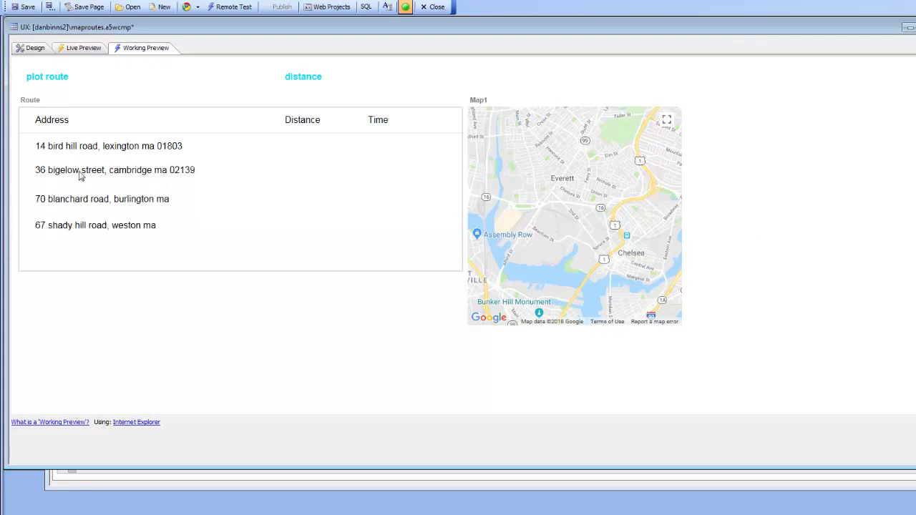
{"action": "left_click", "coordinate": [79, 171]}
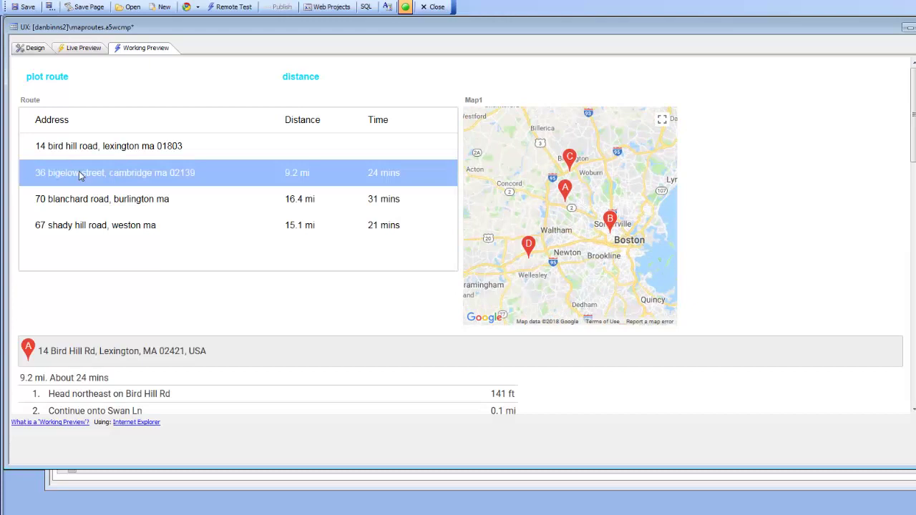
{"action": "left_click", "coordinate": [83, 153]}
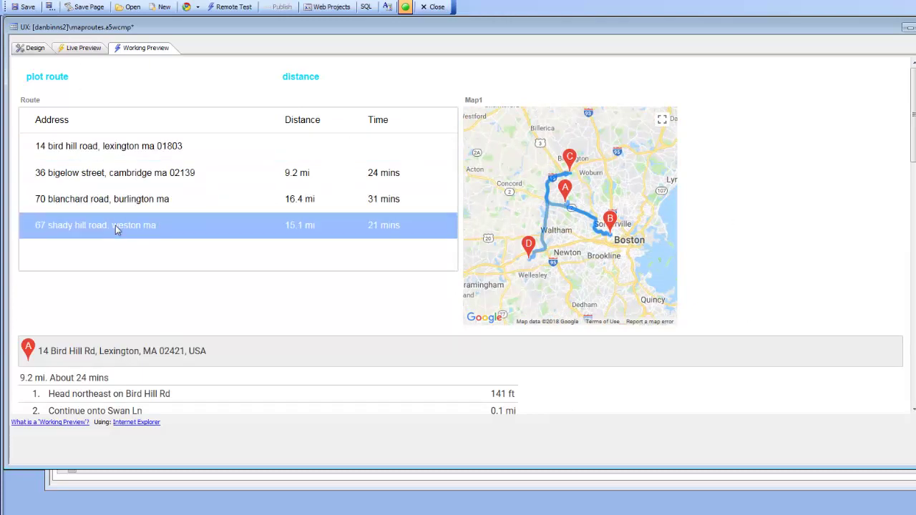
{"action": "left_click_drag", "start_coordinate": [116, 229], "coordinate": [118, 175]}
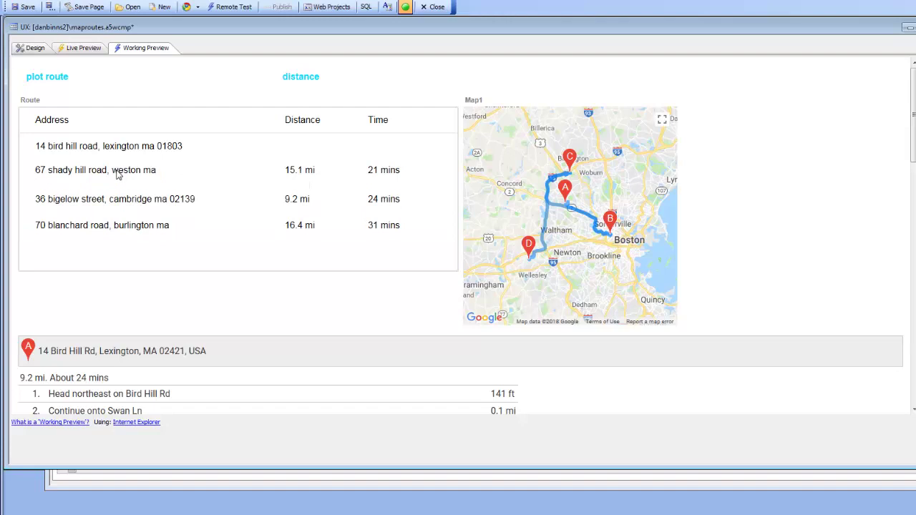